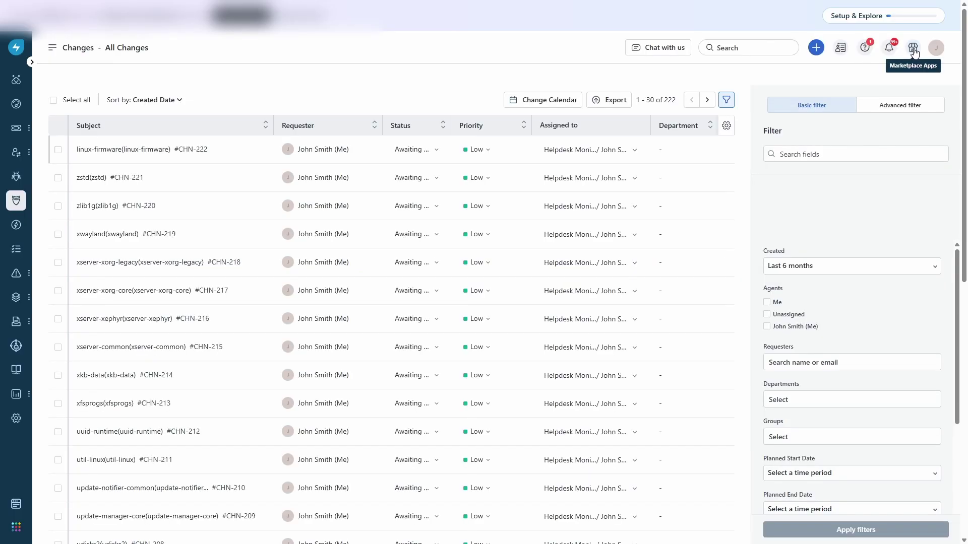
Step: Search the Freshservice app marketplace for SecPod Saner CVEM
left_click(913, 49)
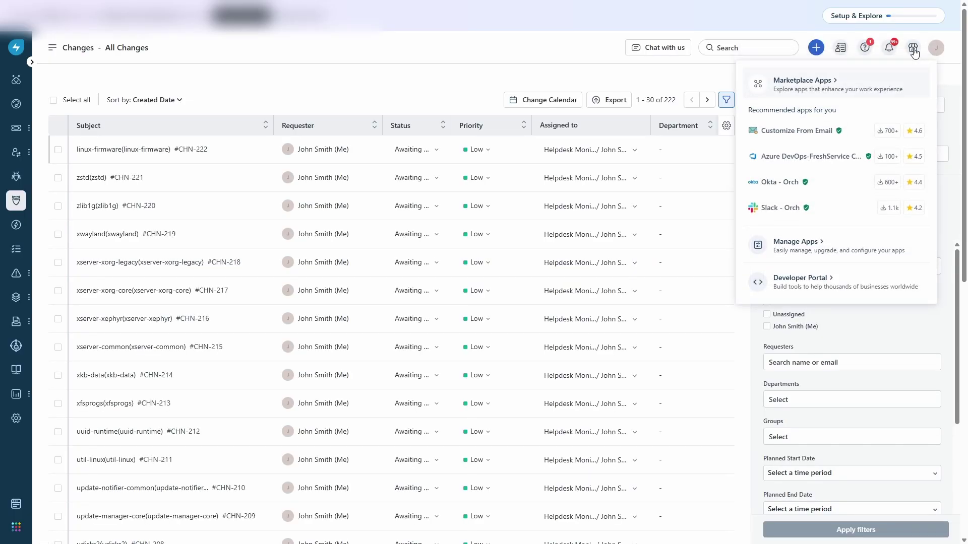
left_click(815, 87)
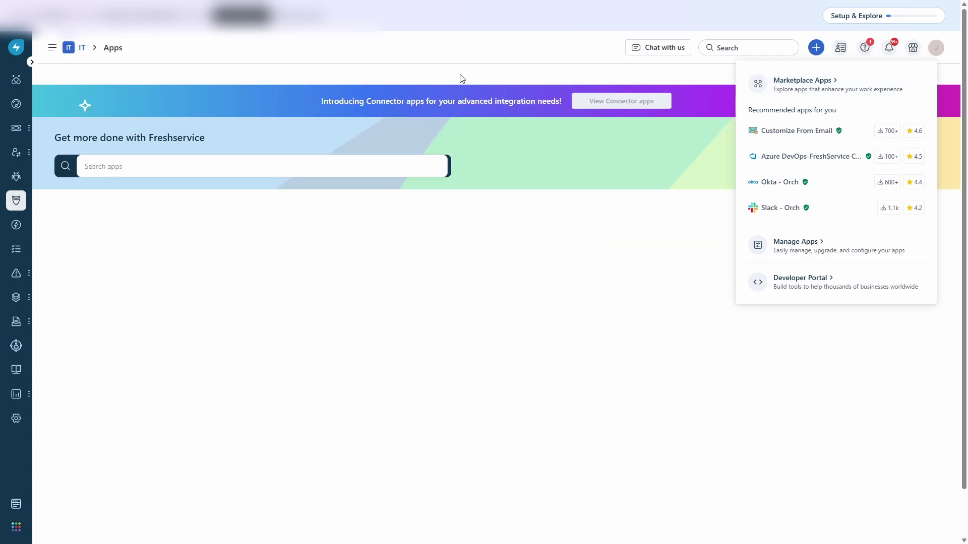
left_click(126, 166)
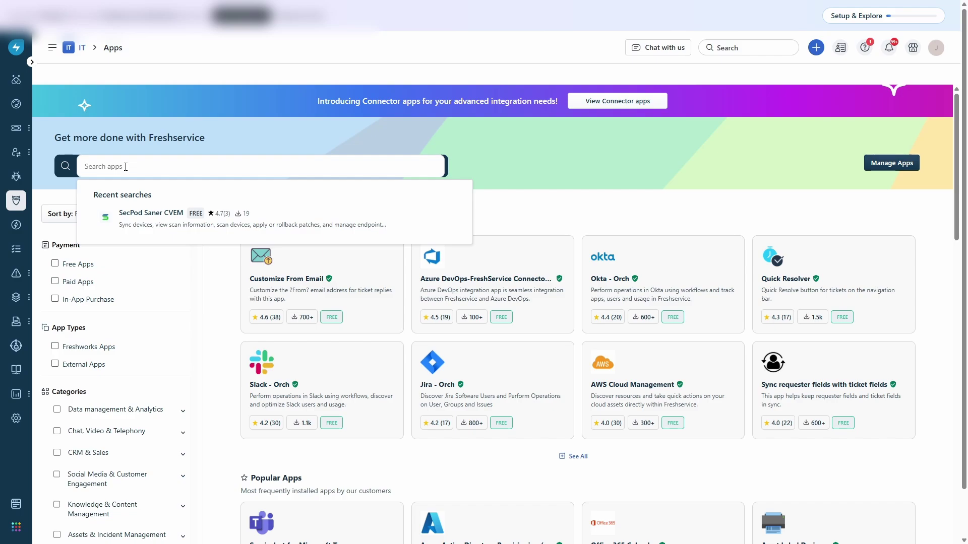
type("SecPod Saner CVEM")
key("Return")
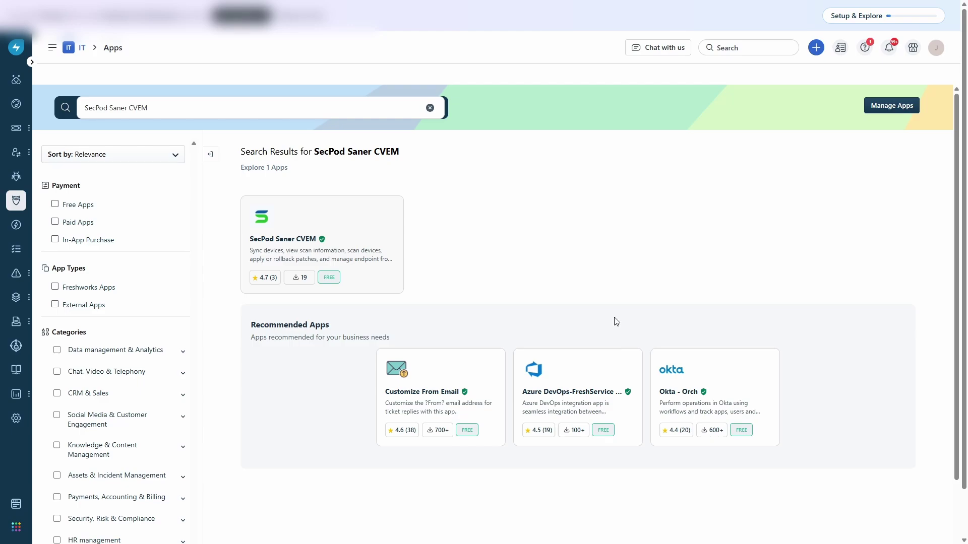
Step: Install SecPod Saner CVEM with subdomain 'sanersd', pasting in the API key and SAML key
left_click(289, 225)
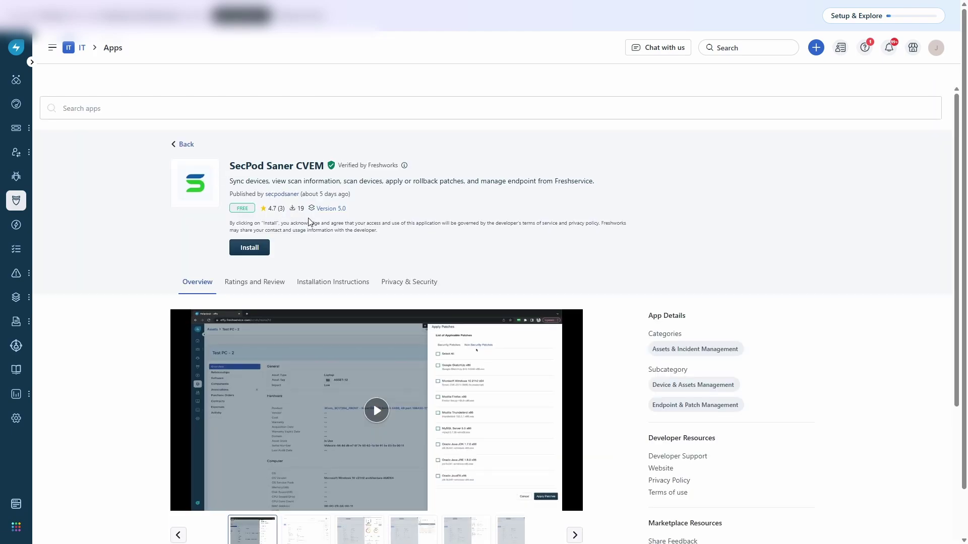
left_click(258, 249)
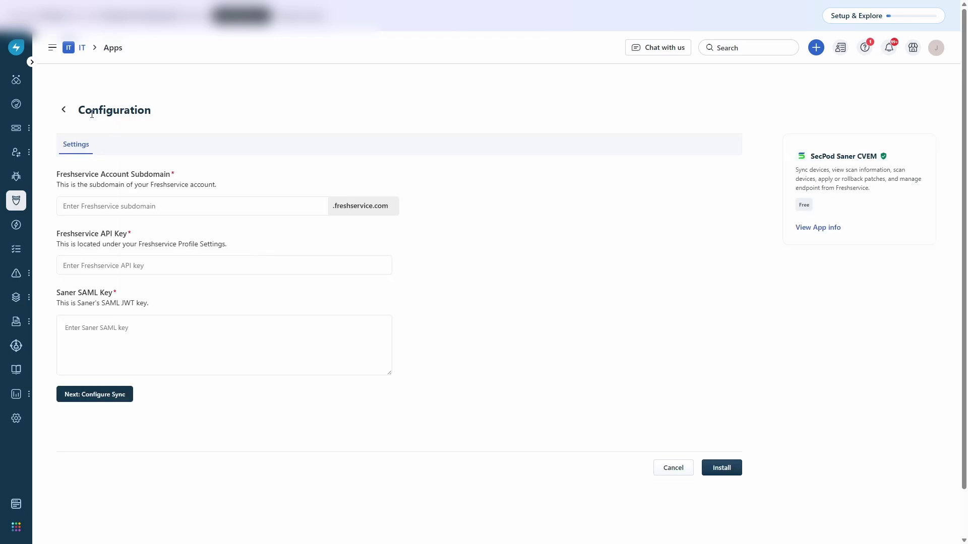
left_click(154, 206)
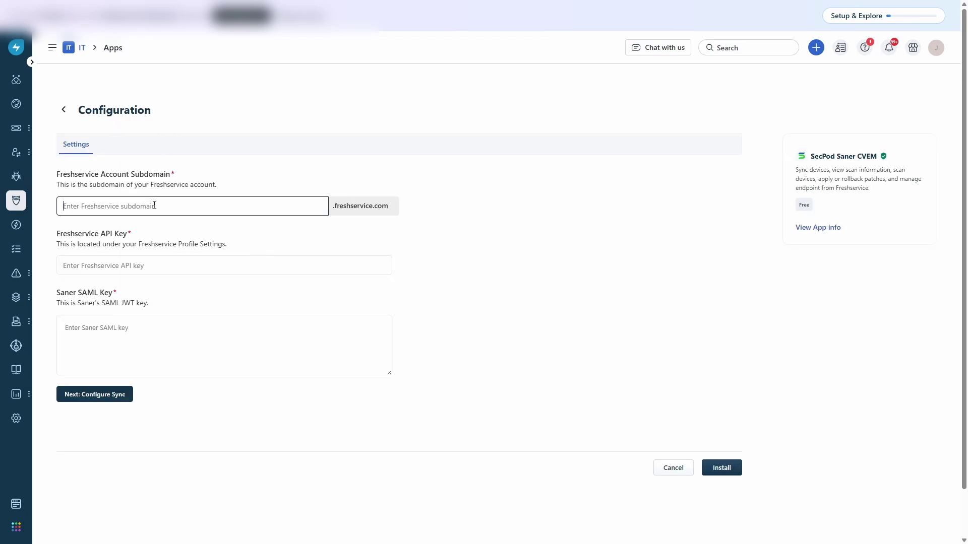
type("sanersd")
left_click(147, 262)
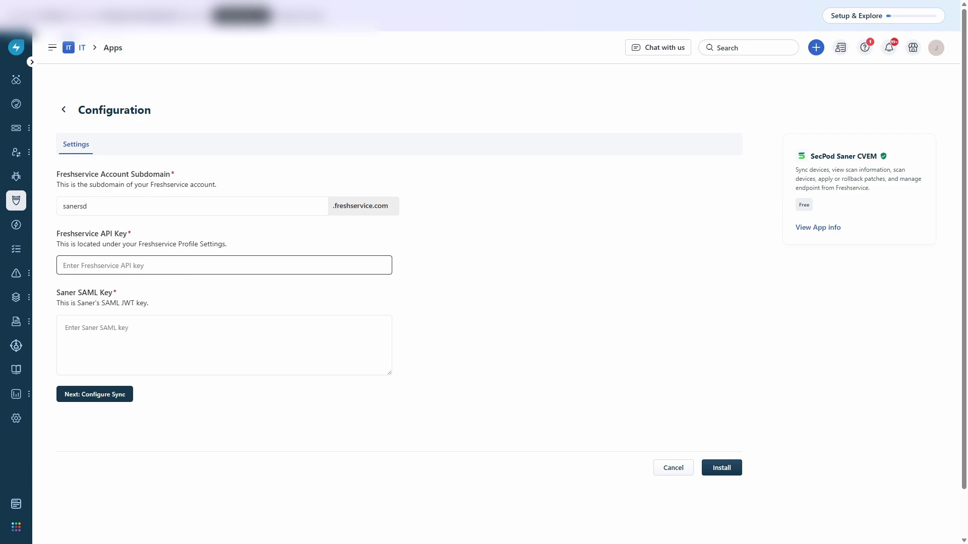
key("ctrl+v")
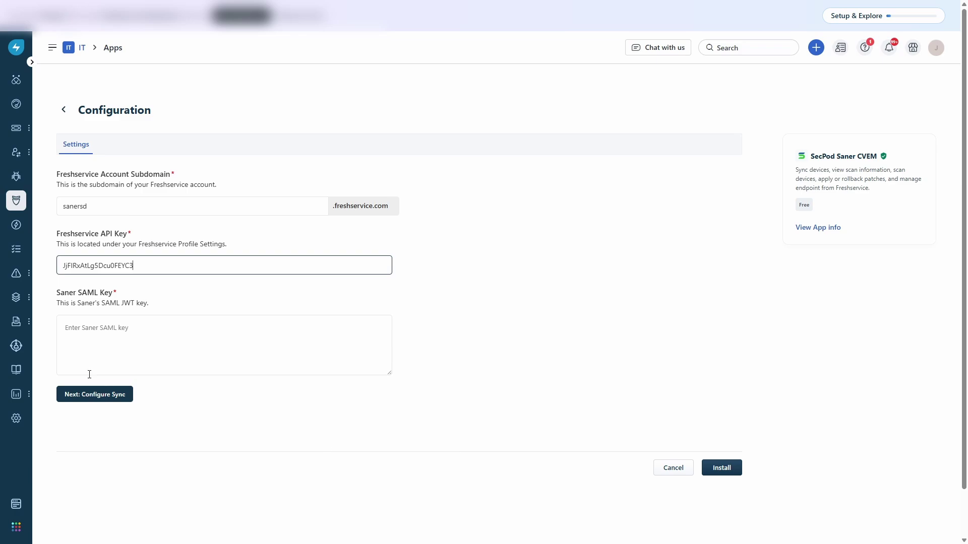
key("Tab")
key("ctrl+v")
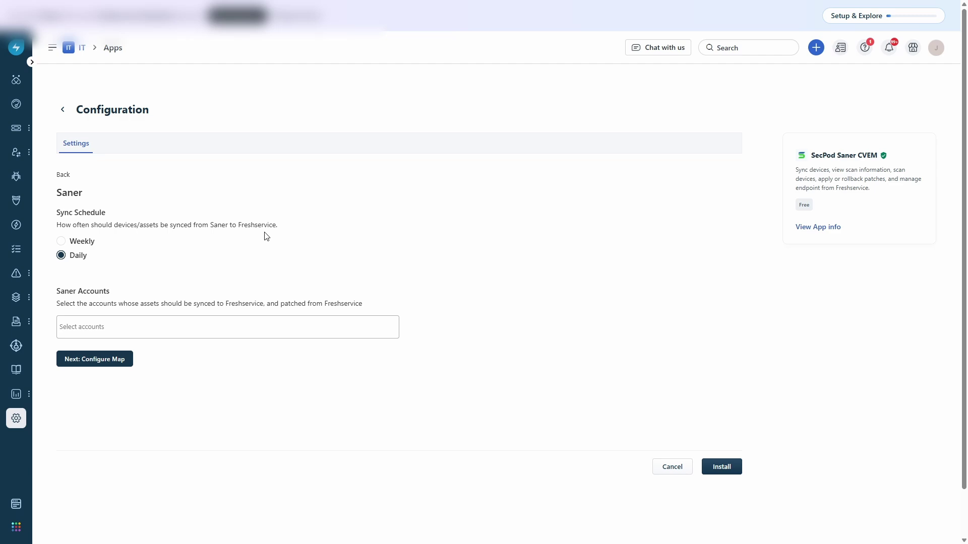
Step: Leave the sync schedule on Daily and select Demo Account under Saner Accounts
left_click(61, 241)
left_click(61, 255)
left_click(121, 322)
left_click(92, 379)
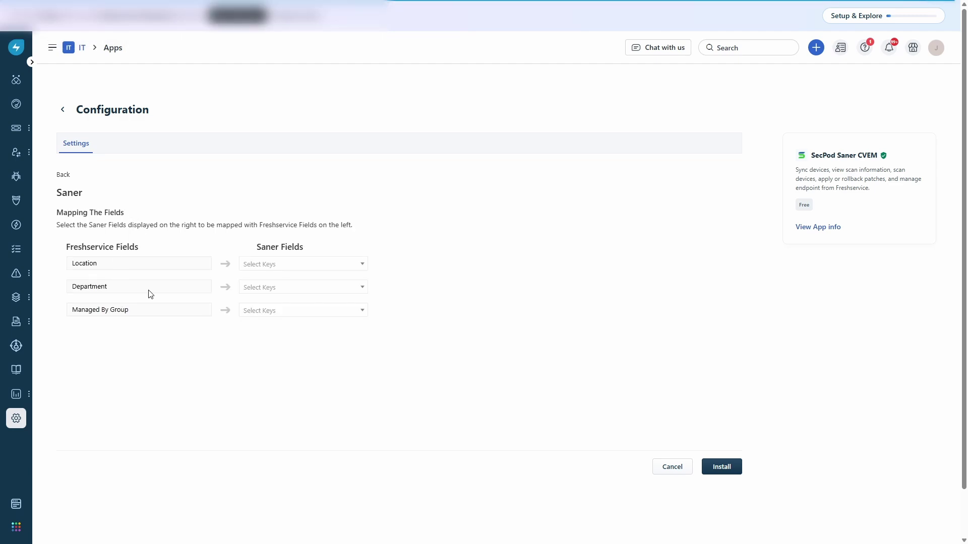
Step: Map Location, Department and Managed By Group to Saner's location, dept and group fields, then install
left_click(266, 264)
left_click(253, 338)
left_click(254, 288)
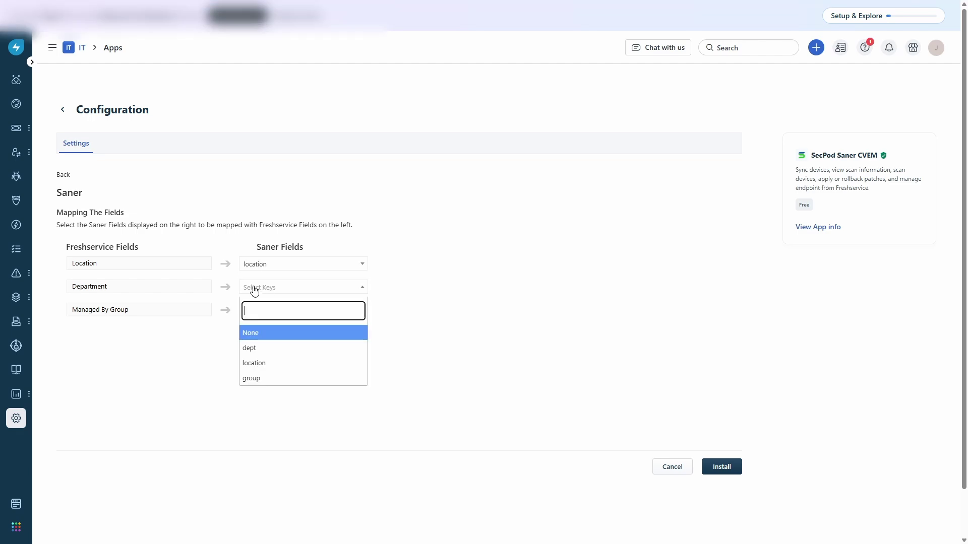
left_click(254, 349)
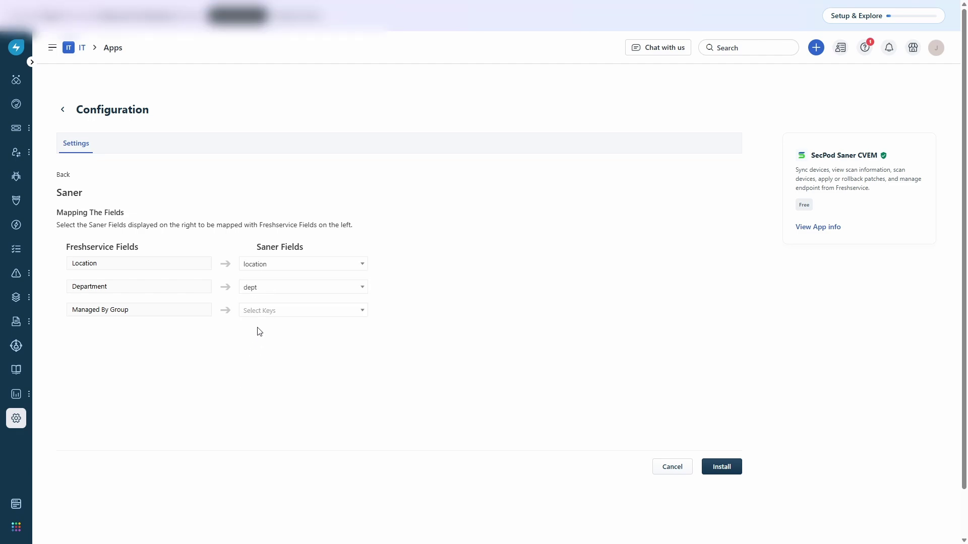
left_click(260, 312)
left_click(259, 296)
left_click(722, 467)
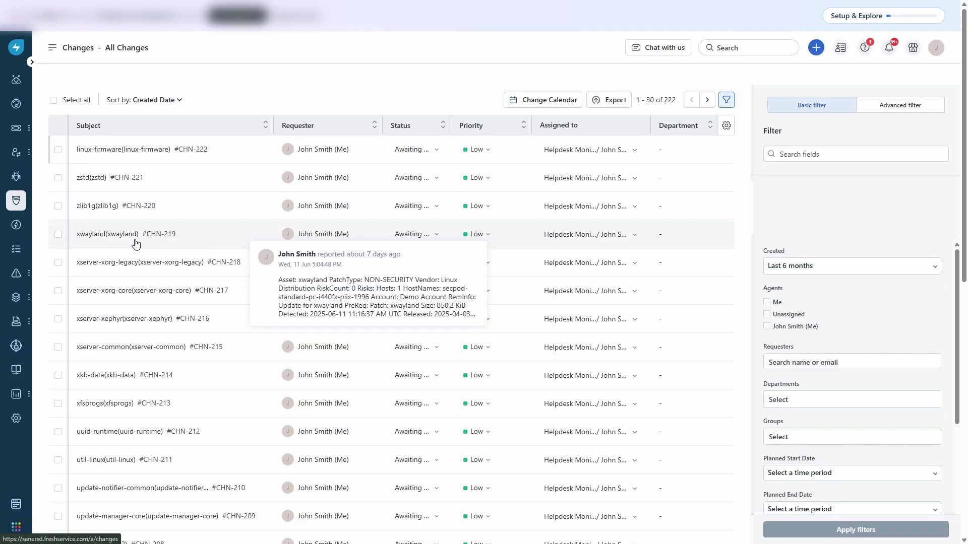
Step: Open Inventory from the Assets sidebar menu to list all assets
mouse_move(16, 297)
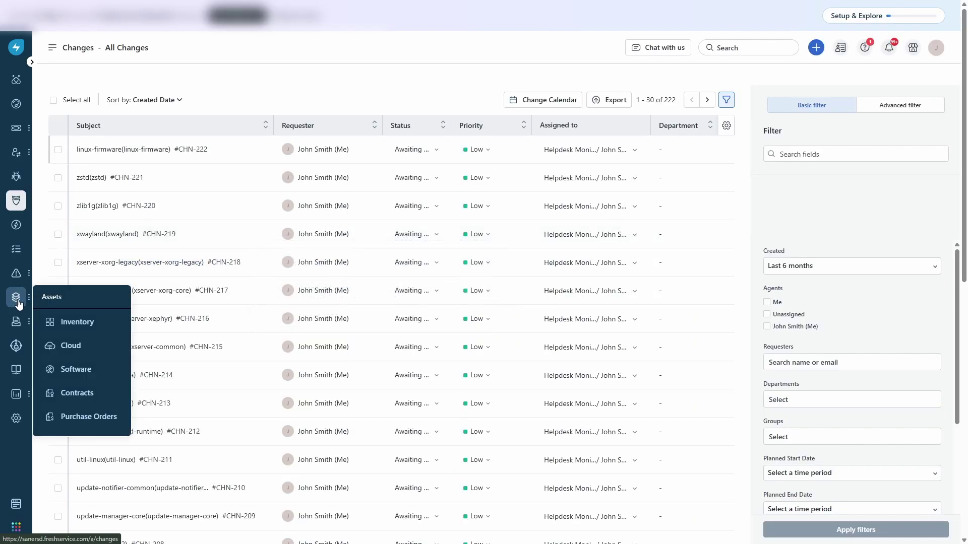
left_click(56, 321)
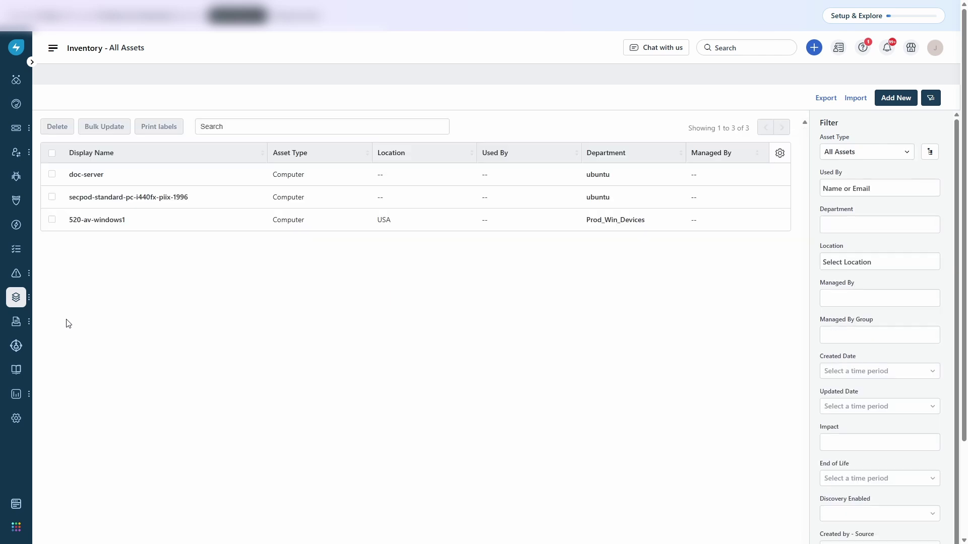
Step: Open asset 520-av-windows1 and bring up its SecPod Saner CVEM device dashboard
left_click(113, 224)
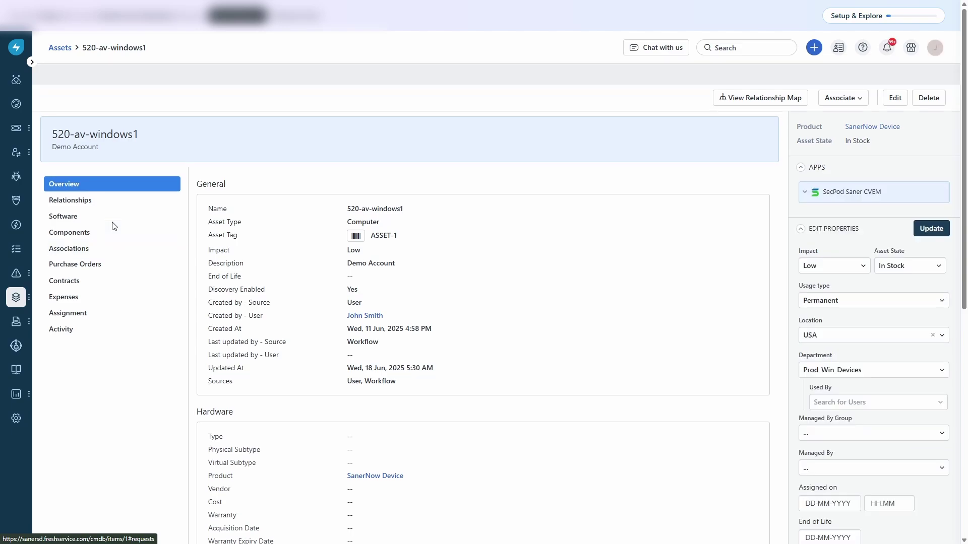
left_click(804, 197)
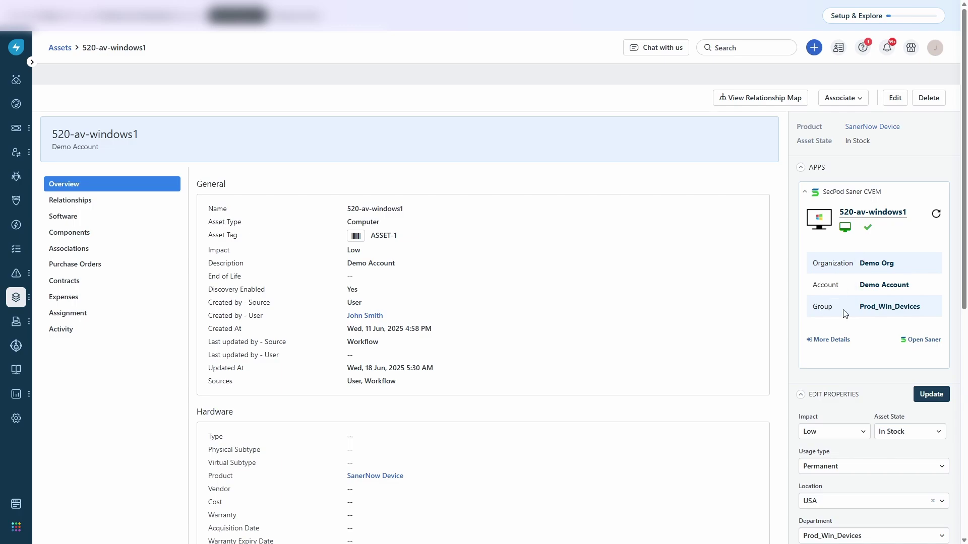
left_click(832, 341)
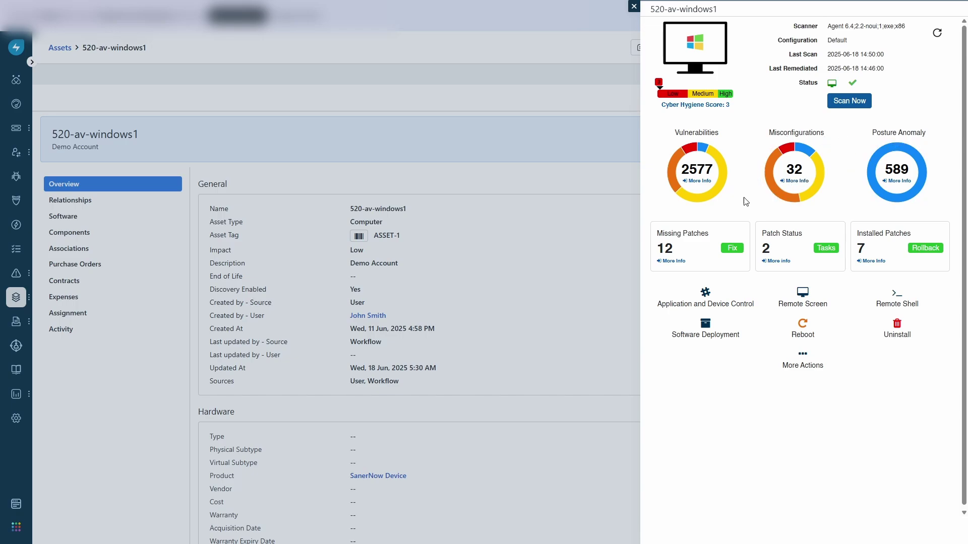
Step: Filter the missing patches by severity and apply the WinSCP x86 patch to 520-av-windows1
left_click(700, 185)
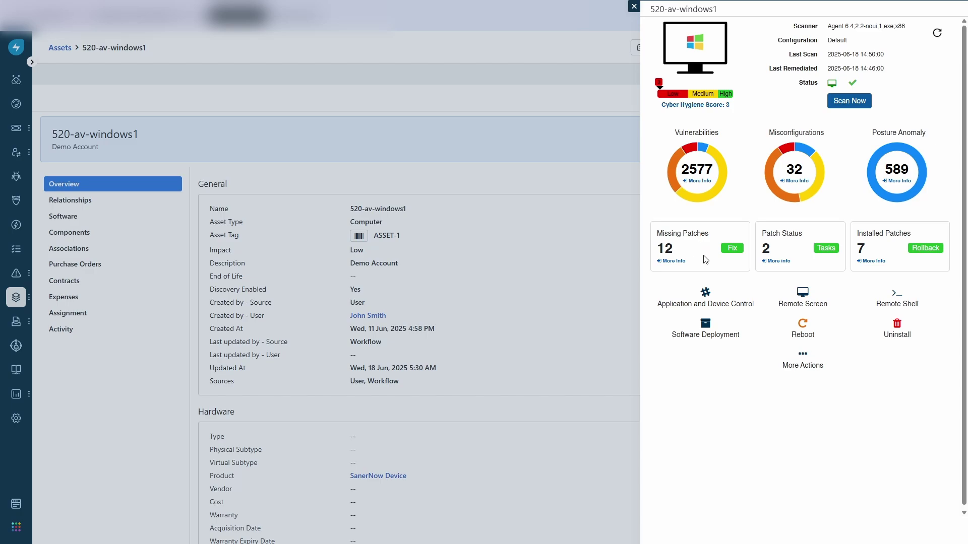
left_click(729, 249)
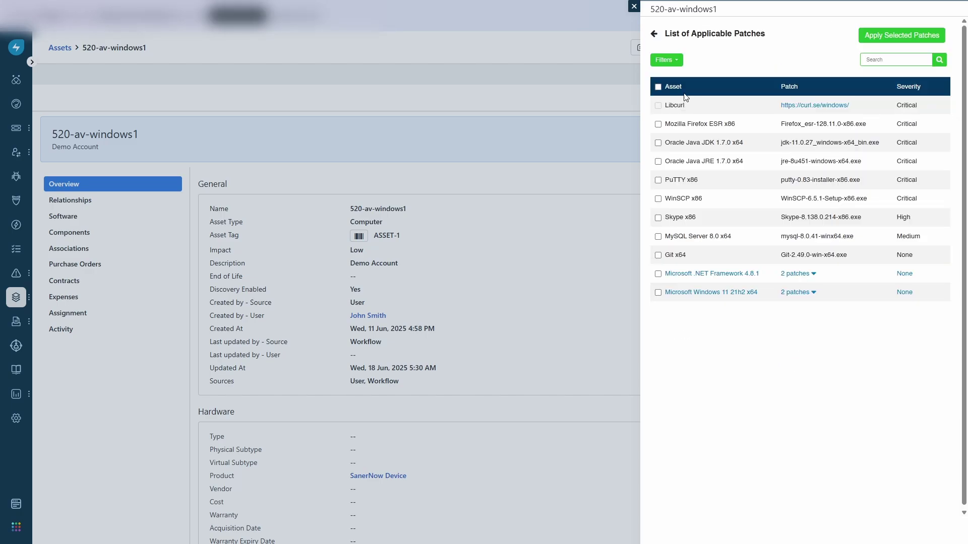
left_click(673, 61)
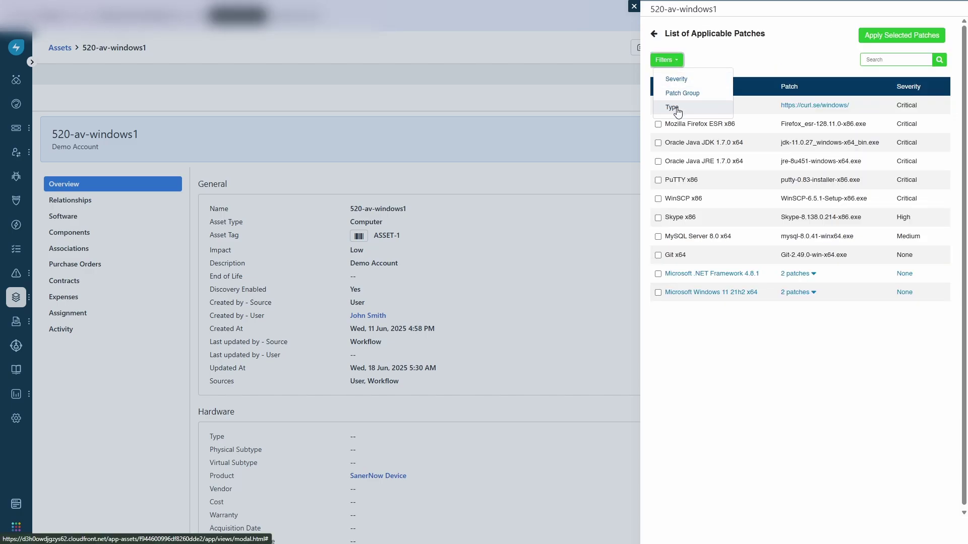
left_click(676, 80)
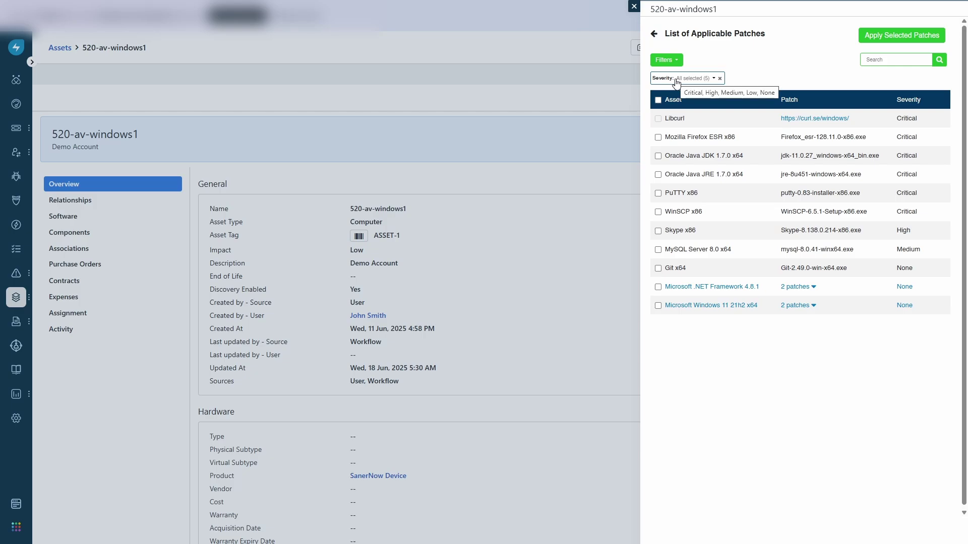
left_click(658, 211)
left_click(885, 43)
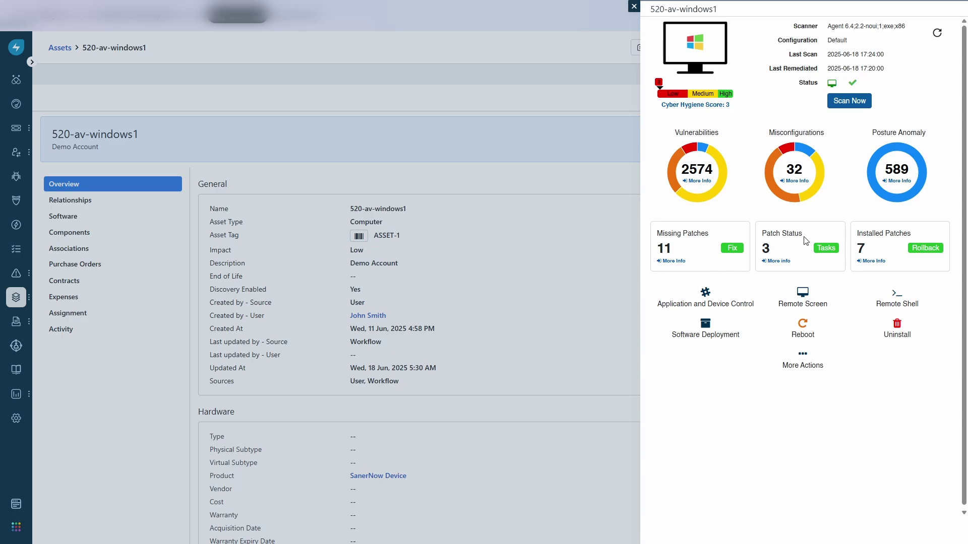
Step: Check the WinSCP patch task status and review the list of rollbackable installed patches
left_click(827, 251)
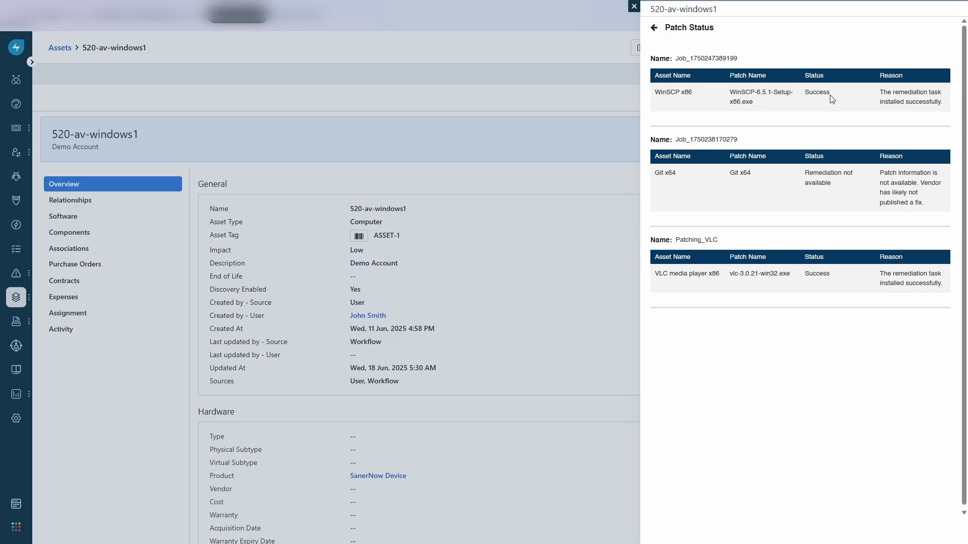
key("alt+Left")
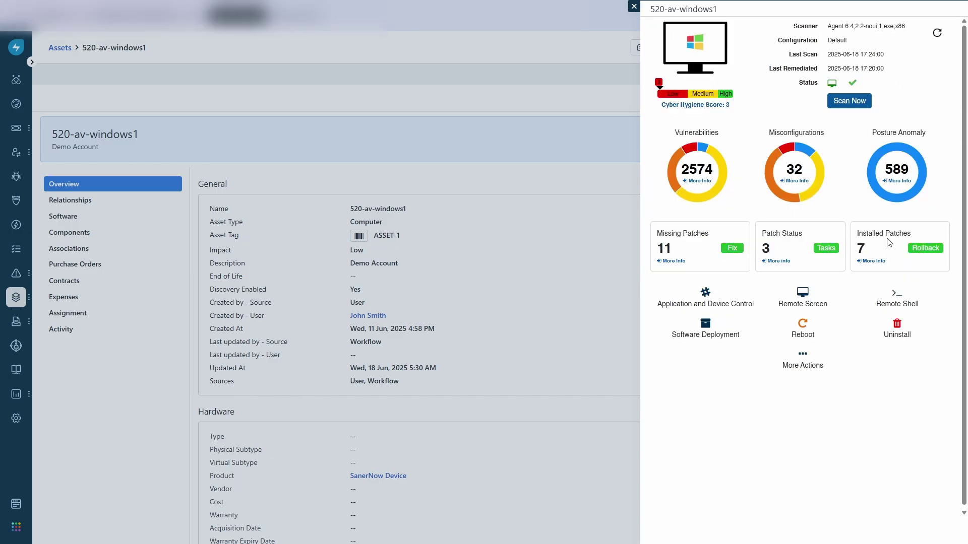
left_click(920, 249)
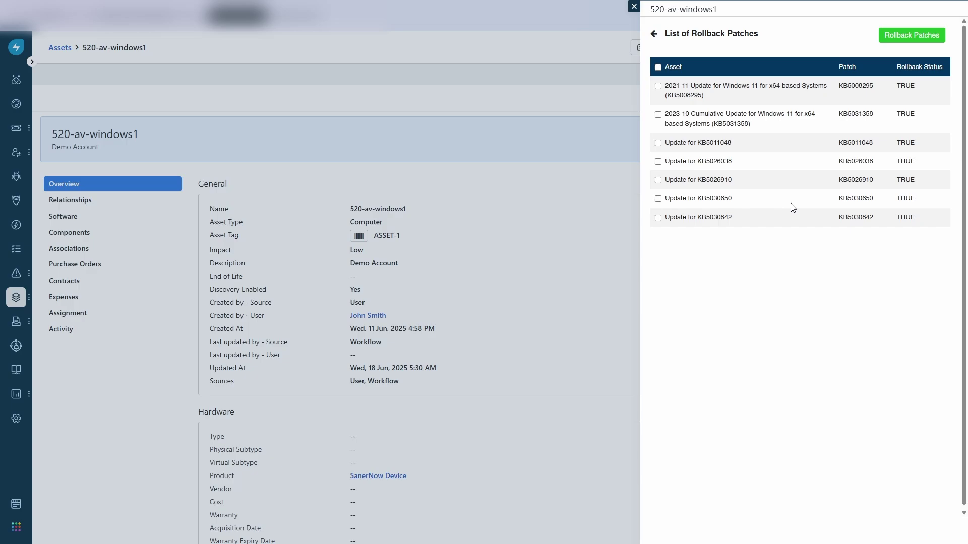
left_click(654, 33)
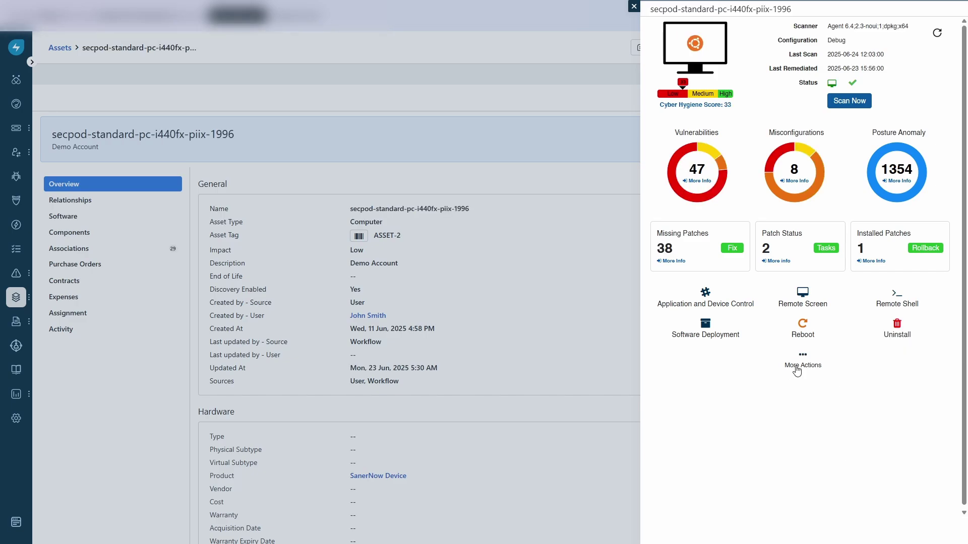
Step: View the additional Saner device actions under More Actions
left_click(797, 371)
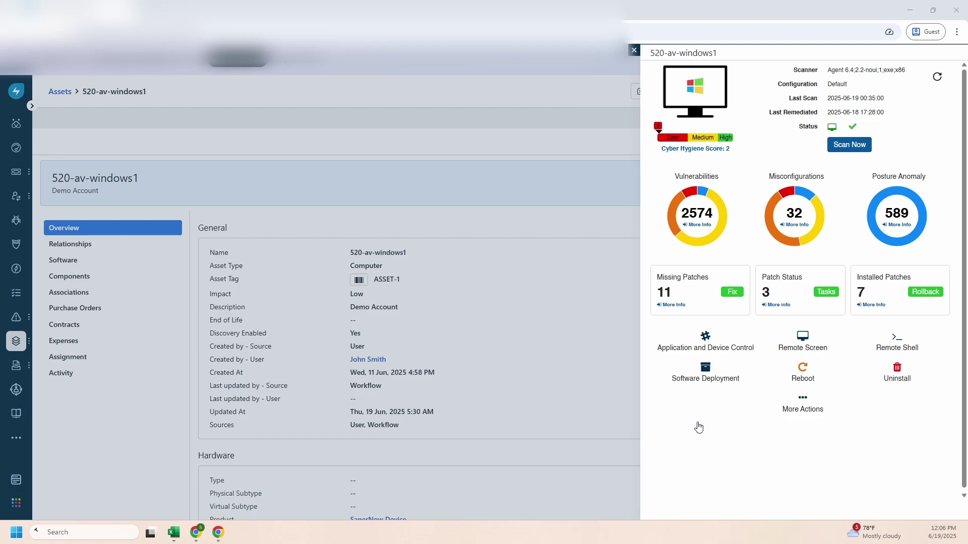
Step: Sign in to Saner with the account username and password, then launch Remote Screen for 520-av-windows1
left_click(705, 374)
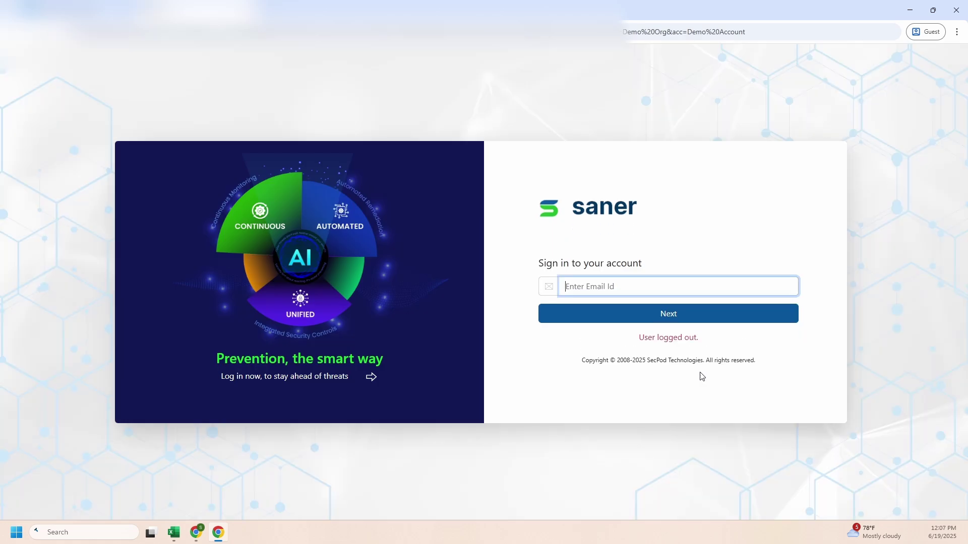
type("c")
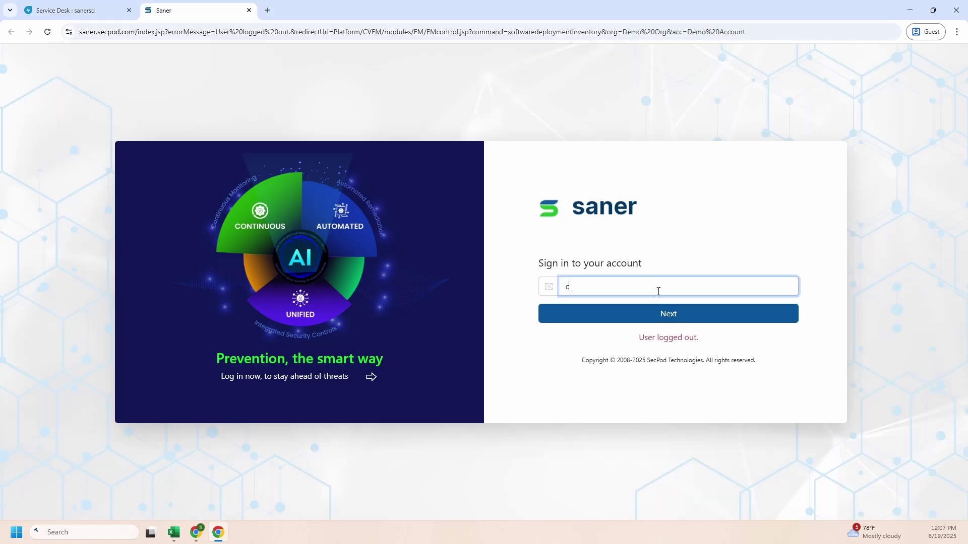
type("vemtest")
left_click(617, 318)
key("ctrl+v")
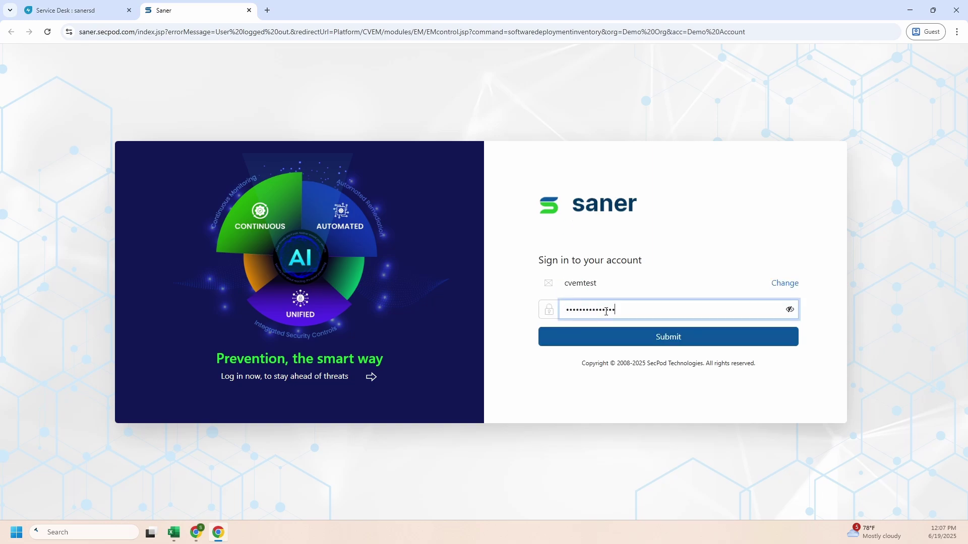
left_click(594, 339)
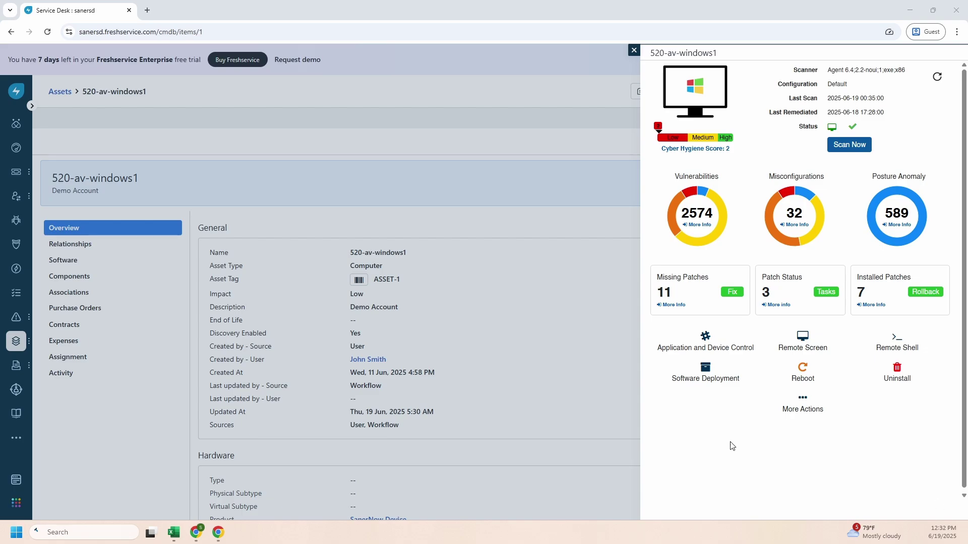
left_click(804, 341)
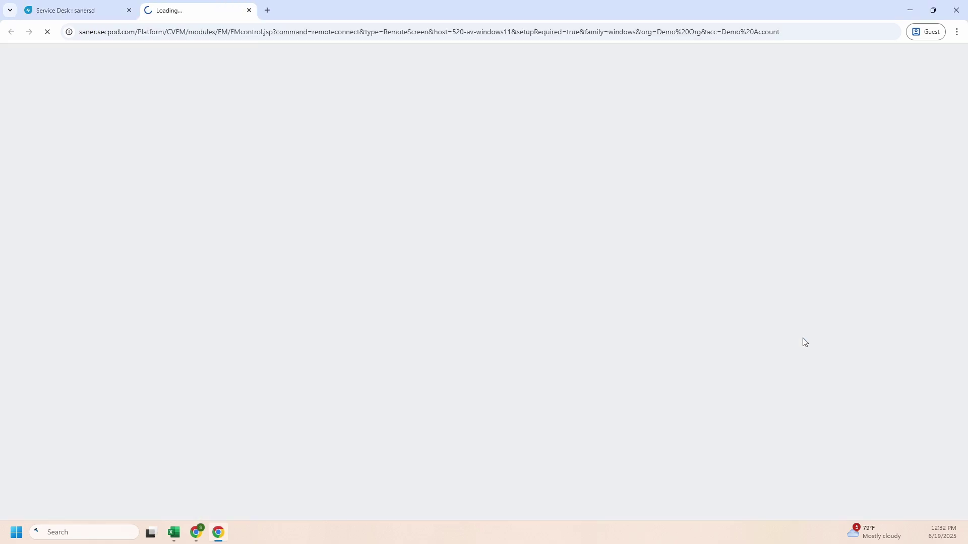